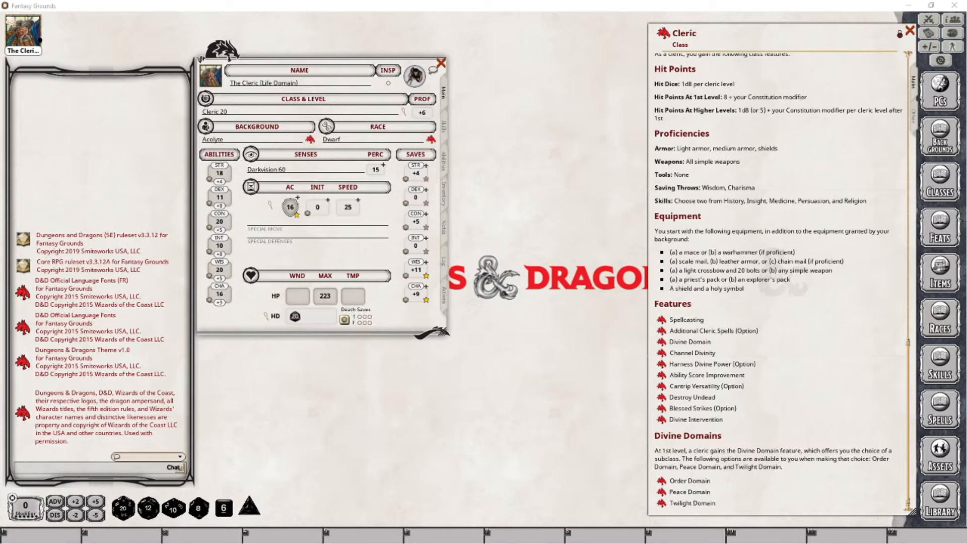
Review the Additional Cleric Spells (Option) feature and its Optional Cleric Spells list from the Cleric class record
click(662, 331)
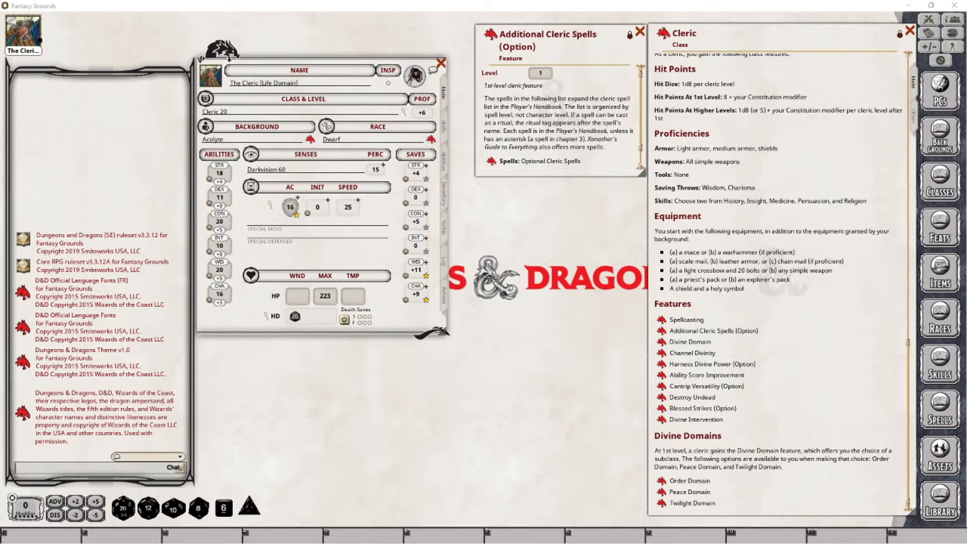
click(490, 162)
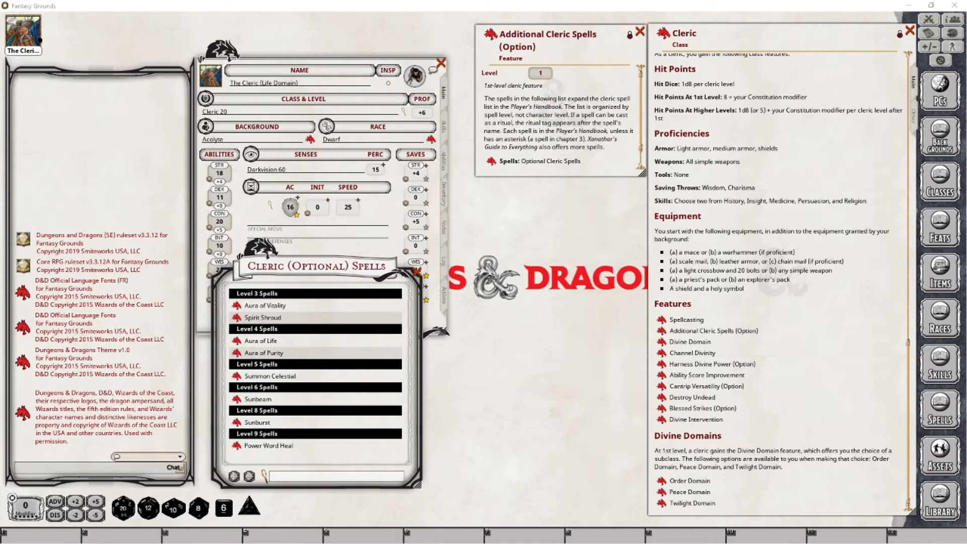
click(416, 272)
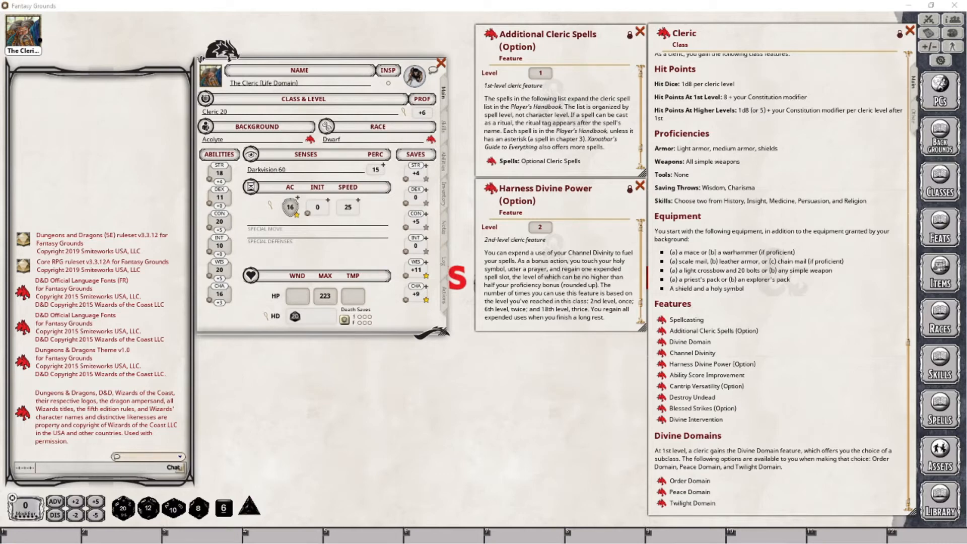
scroll(778, 282, up, 5)
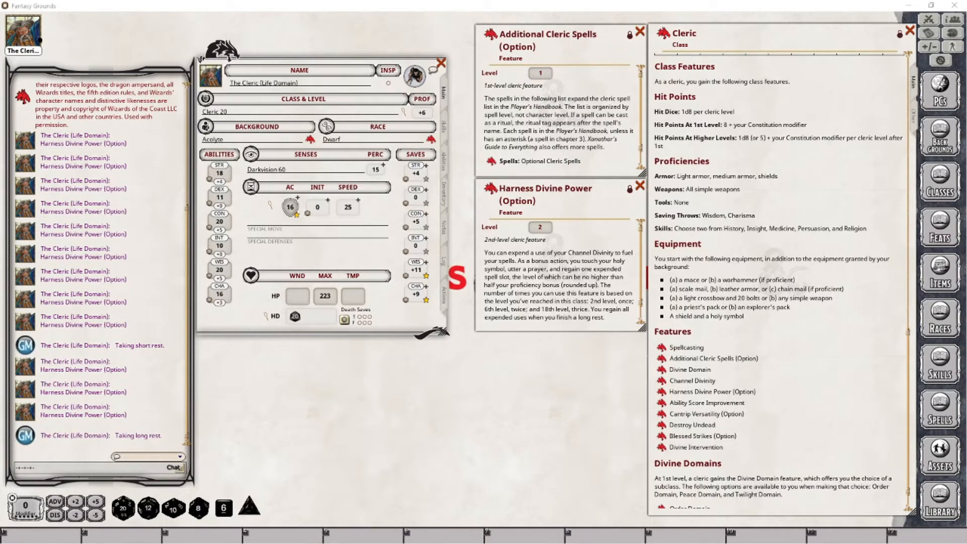
Add Harness Divine Power (Option) to the cleric's actions and assign it to the "Channel Divinity" power group
click(444, 294)
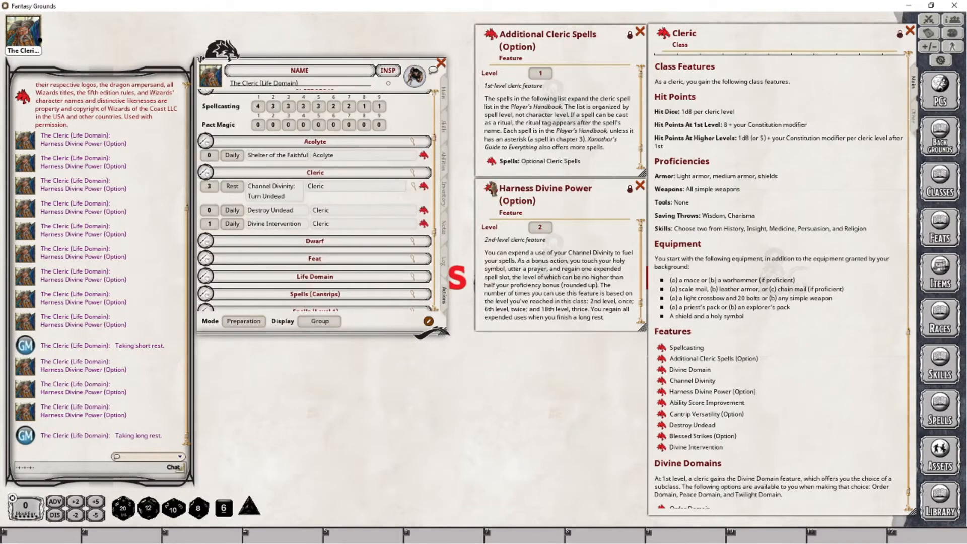
drag(491, 190, 332, 197)
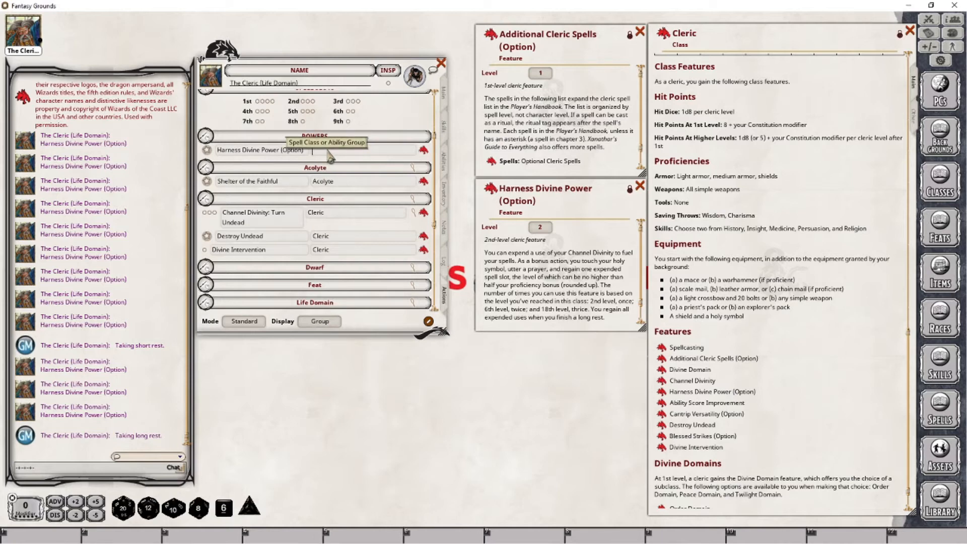
text(Channel Divinity)
key(Tab)
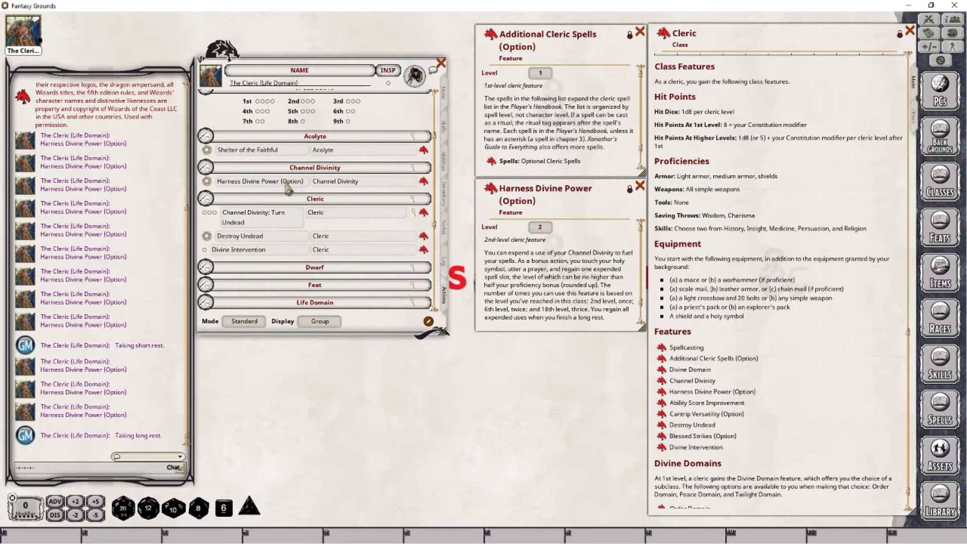
In Preparation mode, reassign Channel Divinity: Turn Undead from the Cleric group to the "Channel Divinity" group
click(246, 321)
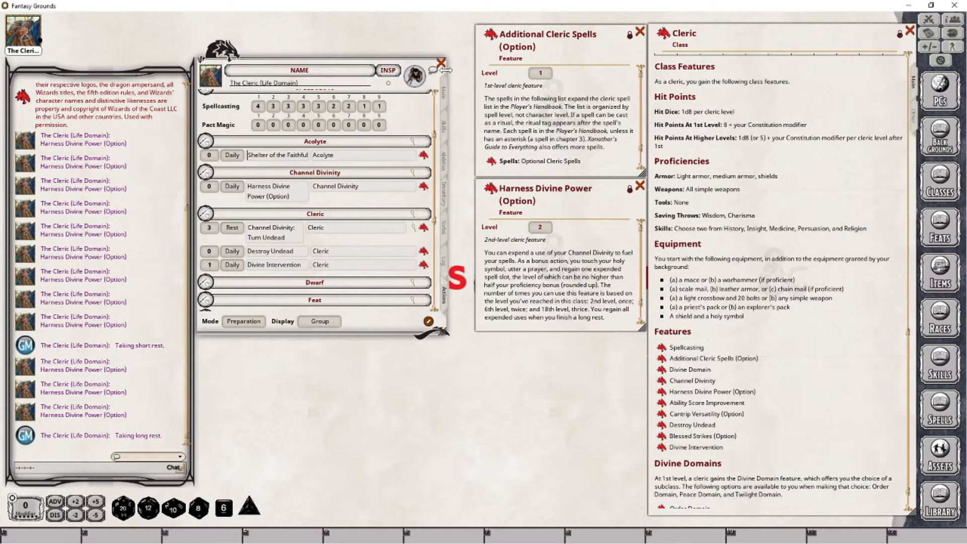
click(444, 93)
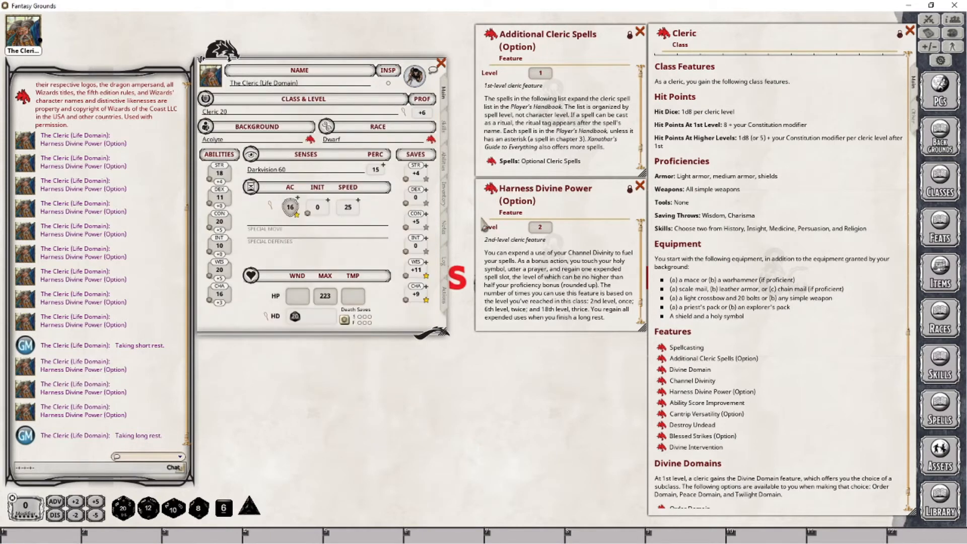
click(443, 295)
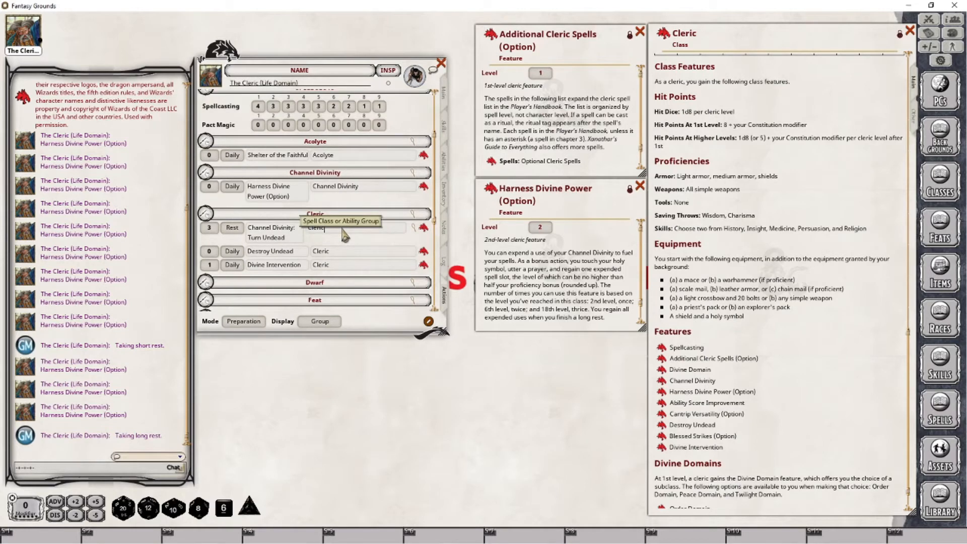
double_click(333, 229)
text(Channel D)
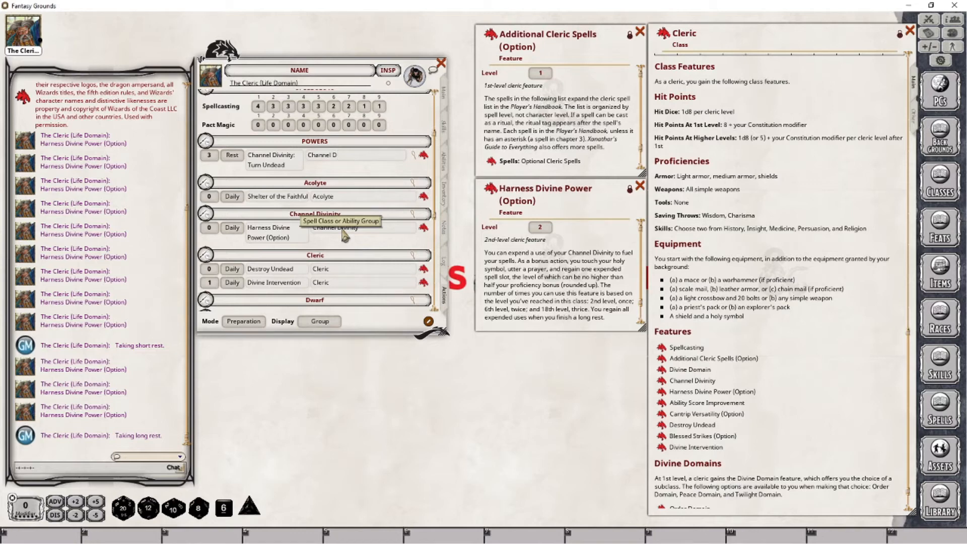
text(ivinity)
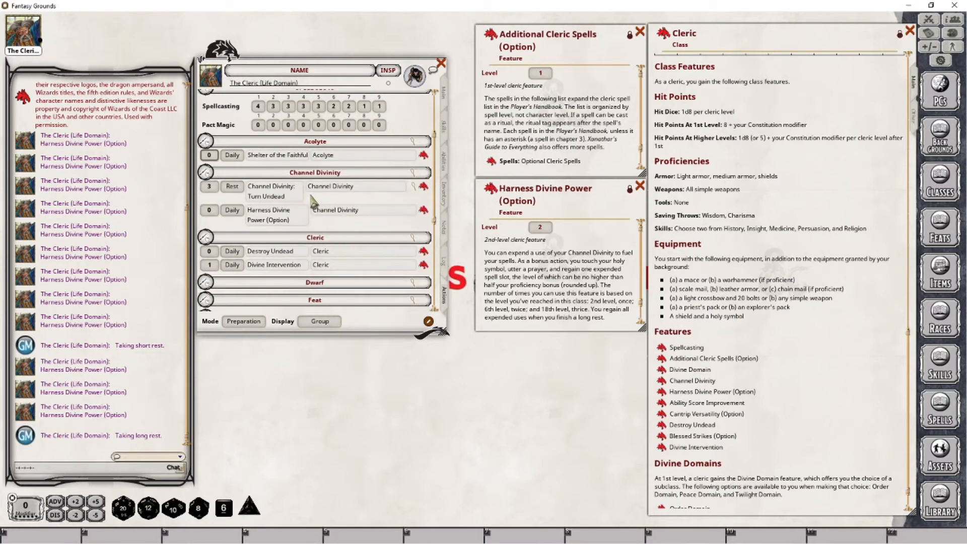
Collapse the Cleric power group and open the Channel Divinity group's settings below the character sheet
click(205, 237)
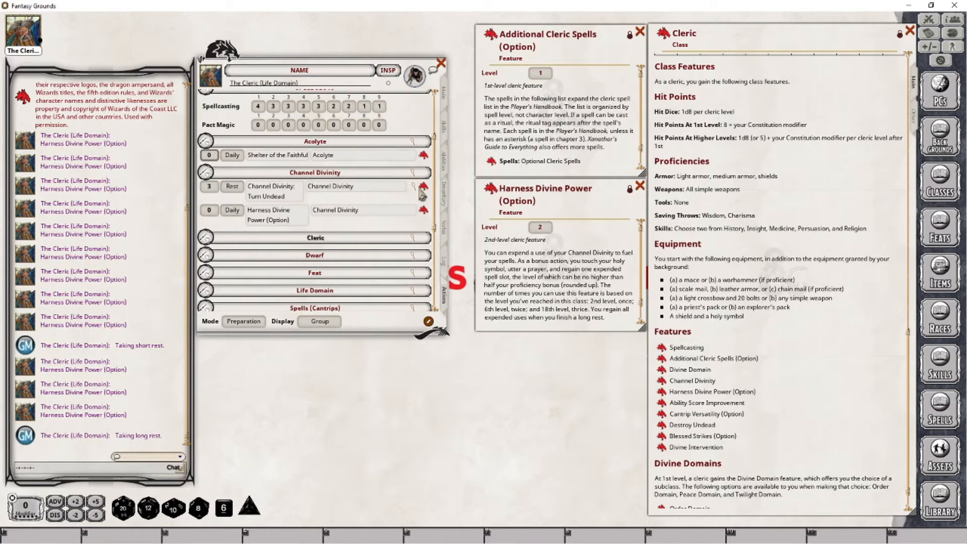
click(413, 172)
drag(482, 222, 339, 353)
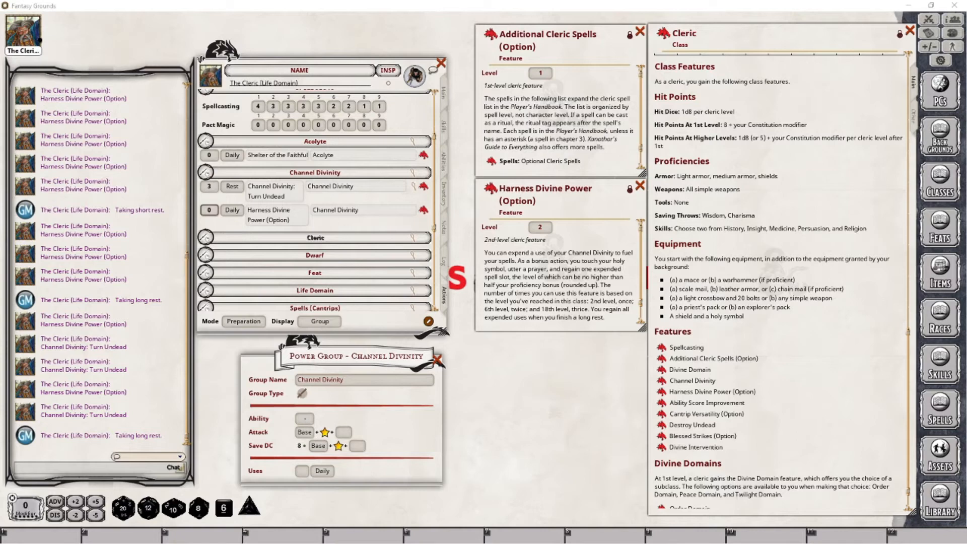
Set Harness Divine Power's own uses to 3, then test using it and Turn Undead in Combat mode
click(210, 212)
text(3)
click(244, 321)
click(204, 205)
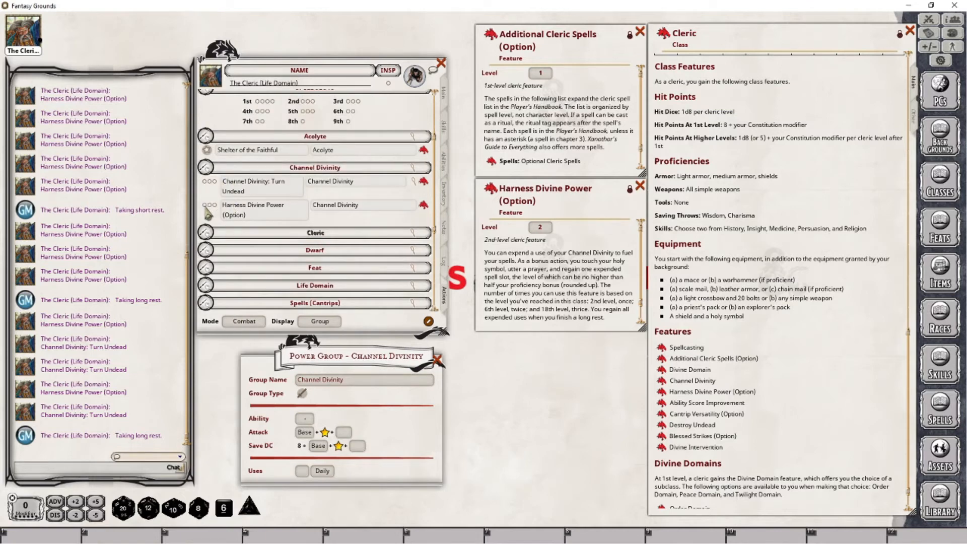
click(204, 182)
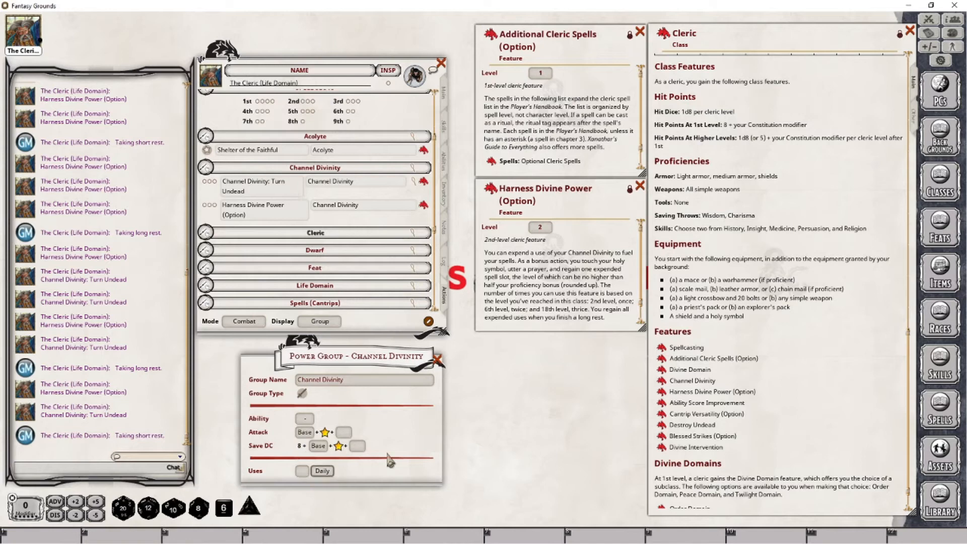
Set the Channel Divinity power group's uses to 3 per Rest
drag(373, 364, 384, 371)
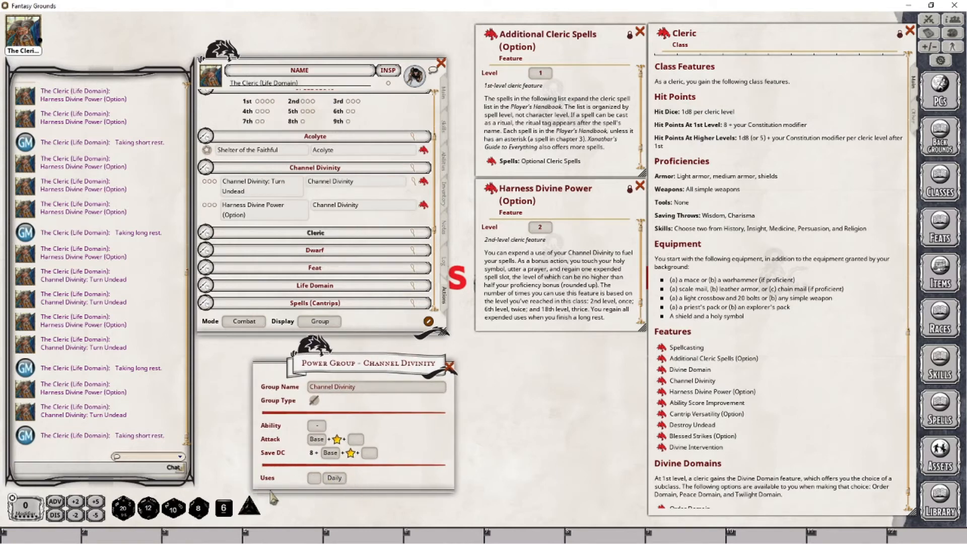
click(313, 477)
text(3)
click(339, 483)
In Preparation mode, set the individual uses of Turn Undead and Harness Divine Power to 0
click(245, 323)
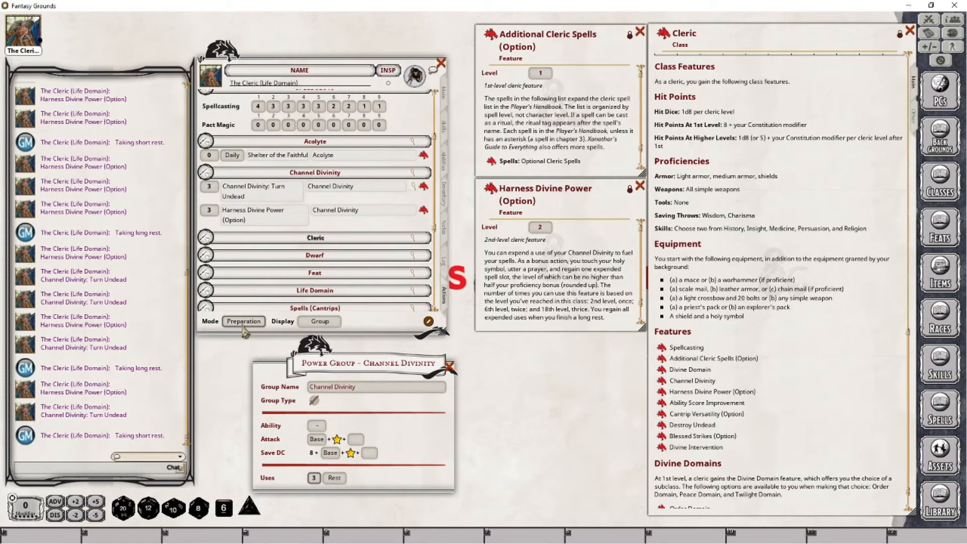
click(212, 187)
text(0)
click(213, 211)
text(0)
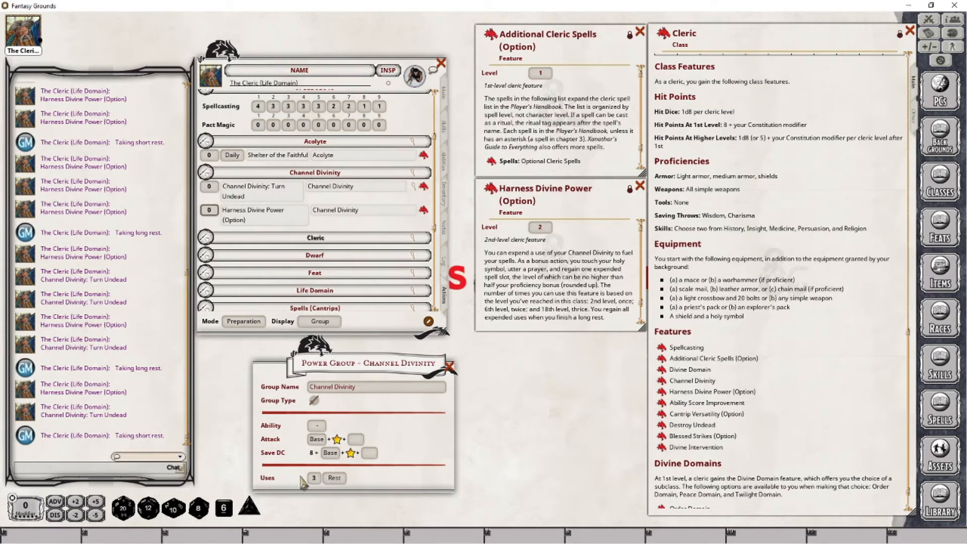
Switch to Combat mode and expend one Harness Divine Power use and two Turn Undead uses from the shared pool
click(237, 324)
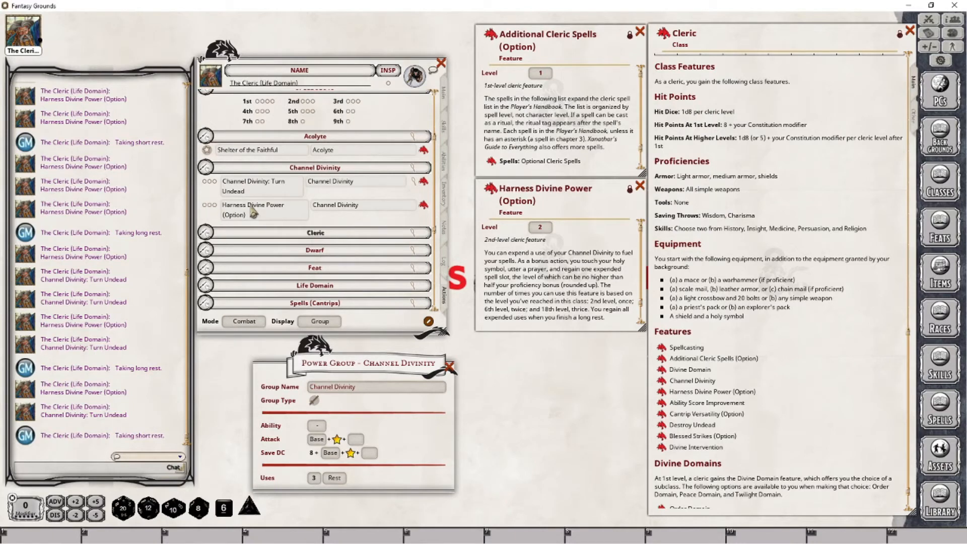
click(207, 207)
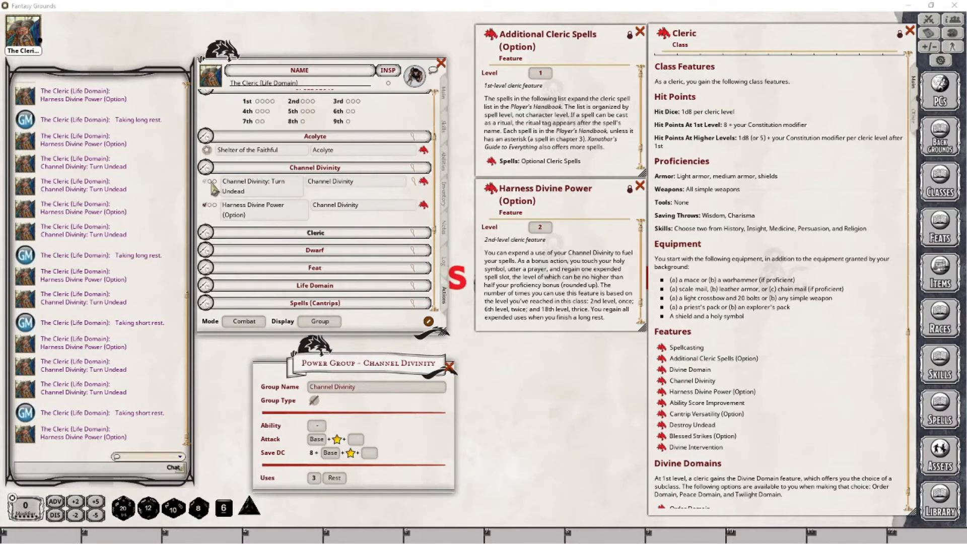
click(212, 183)
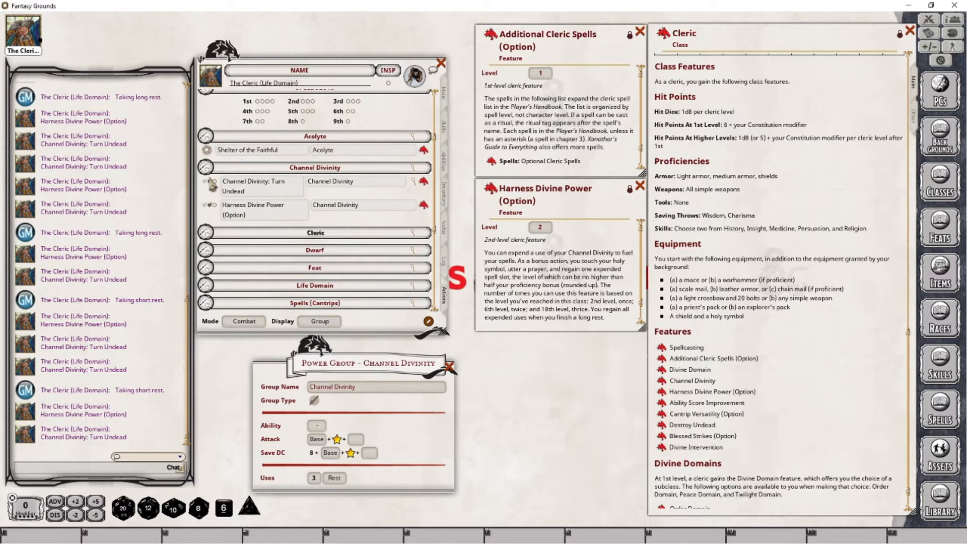
click(215, 182)
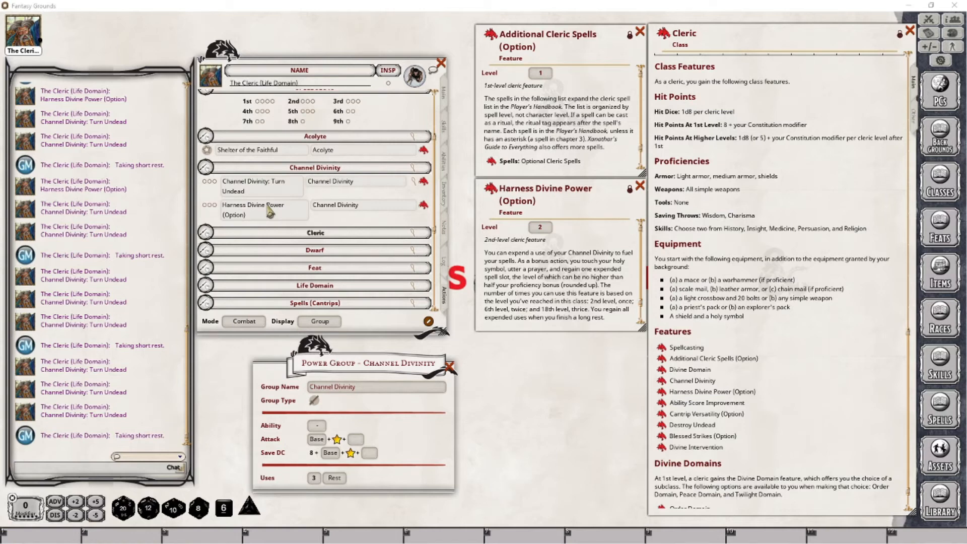
Expend all three shared Channel Divinity uses through Turn Undead
click(206, 181)
click(210, 182)
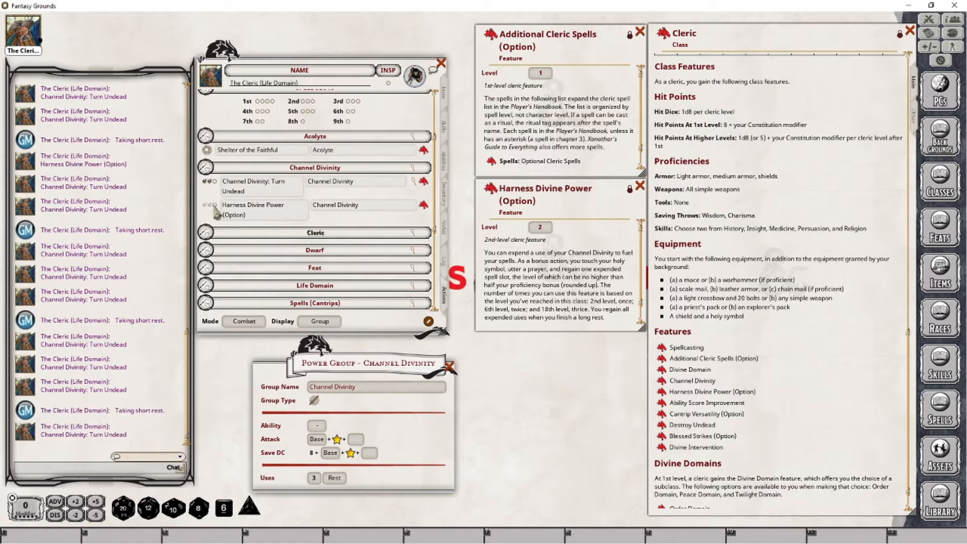
click(215, 182)
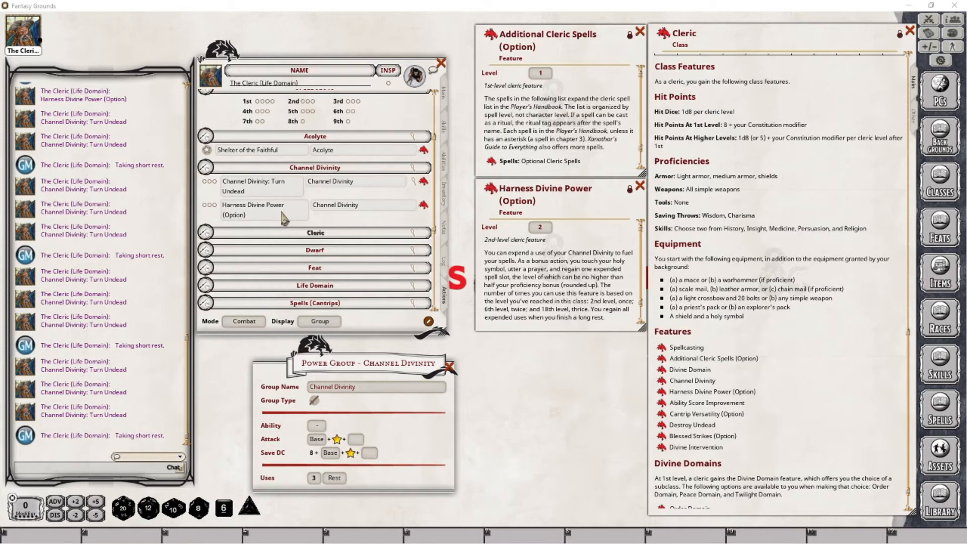
Test the shared uses again with both Turn Undead and Harness Divine Power, and close the Channel Divinity group settings
click(205, 181)
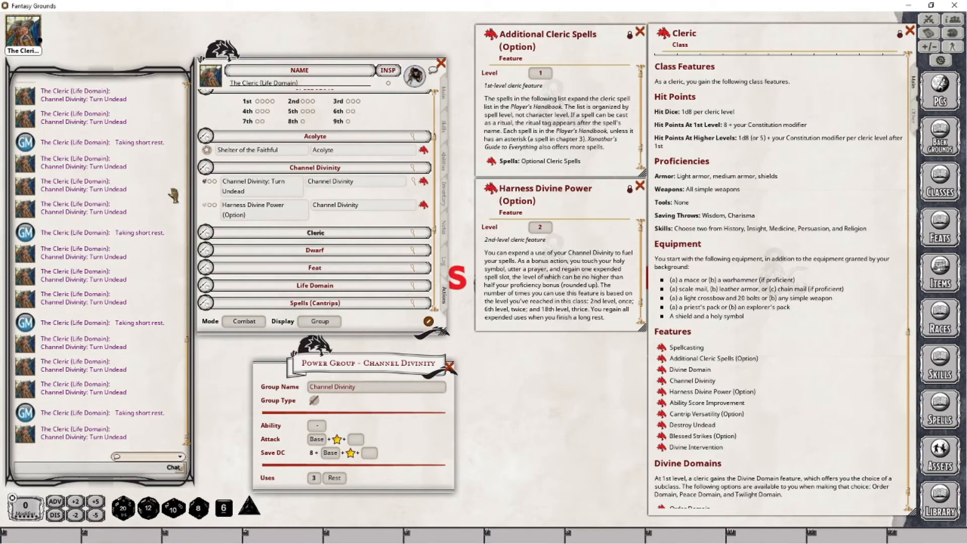
double_click(212, 206)
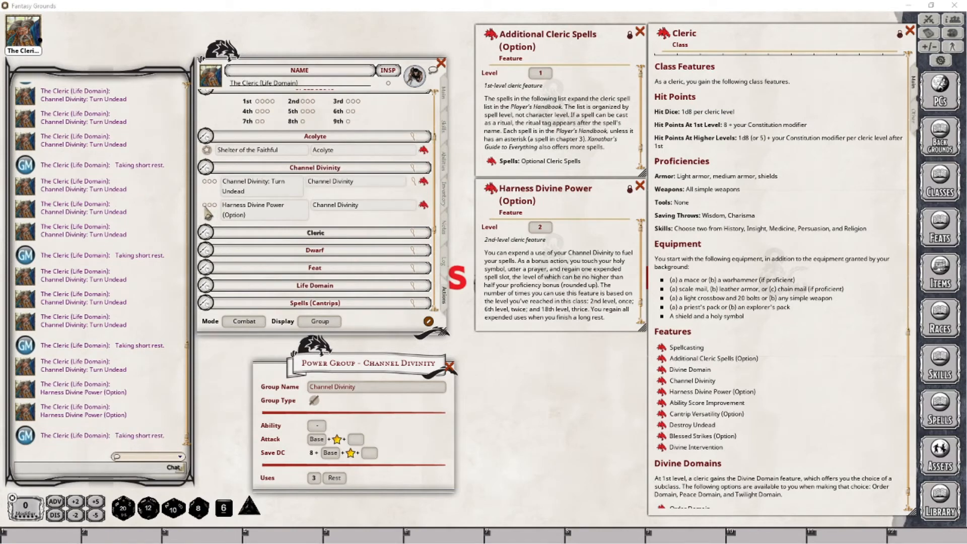
click(205, 205)
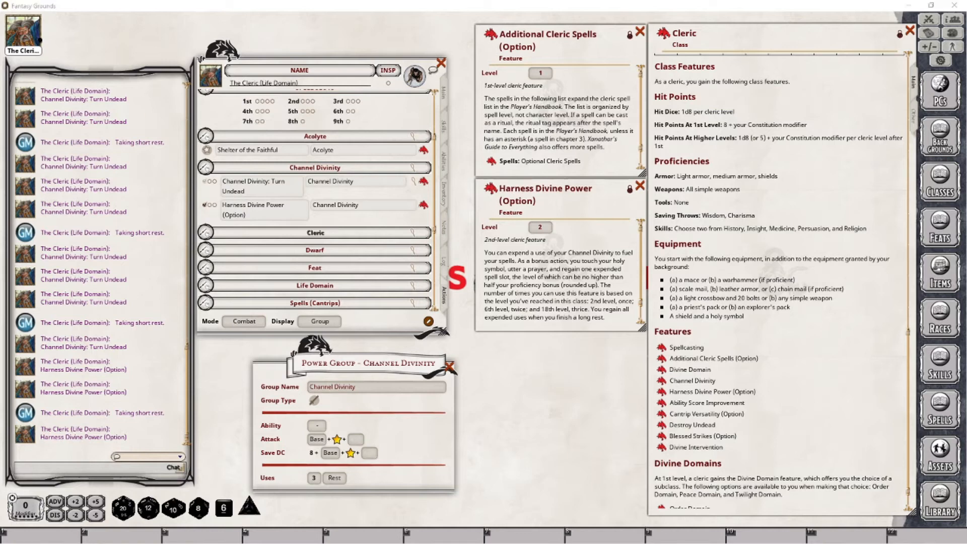
click(455, 369)
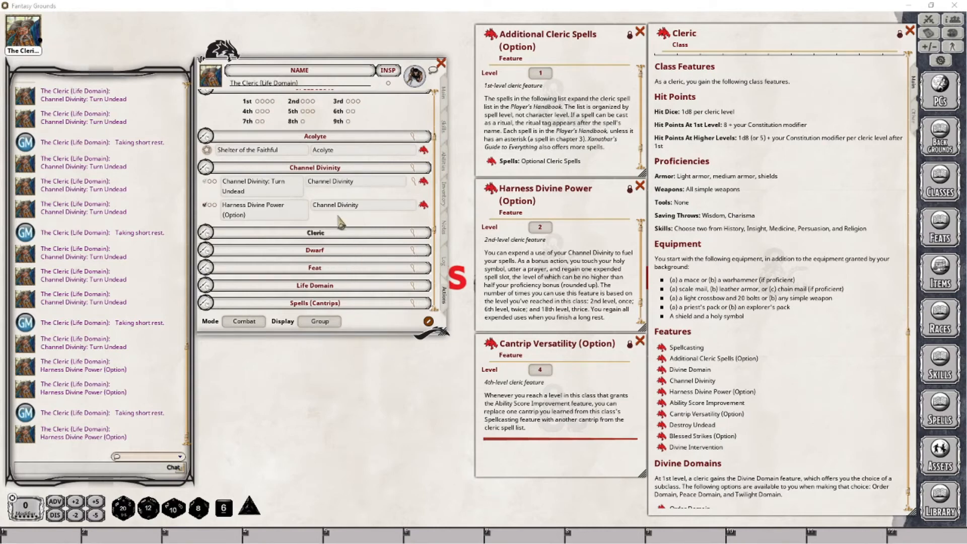
Expand the character's Spells (Cantrips) group and check the Optional Cleric Spells list
scroll(349, 225, down, 3)
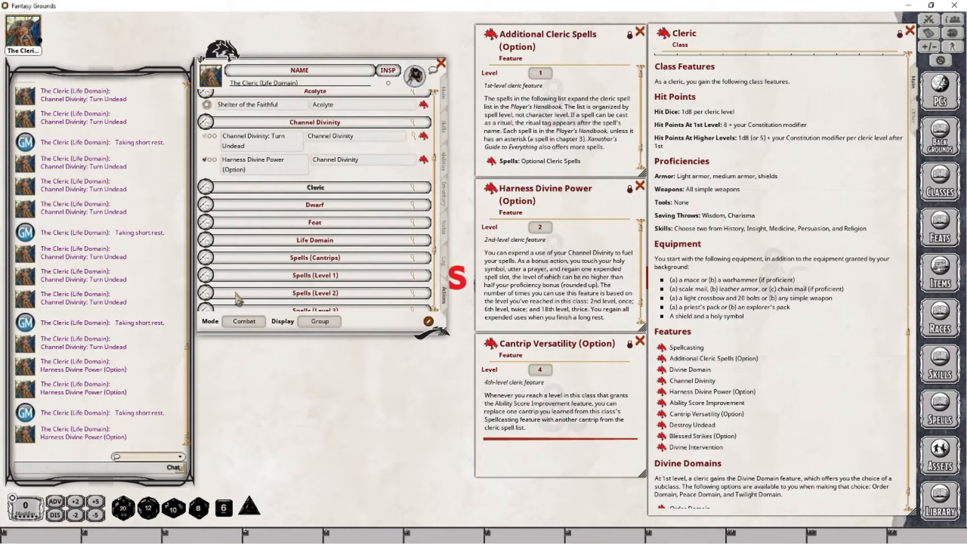
click(206, 257)
scroll(260, 275, down, 3)
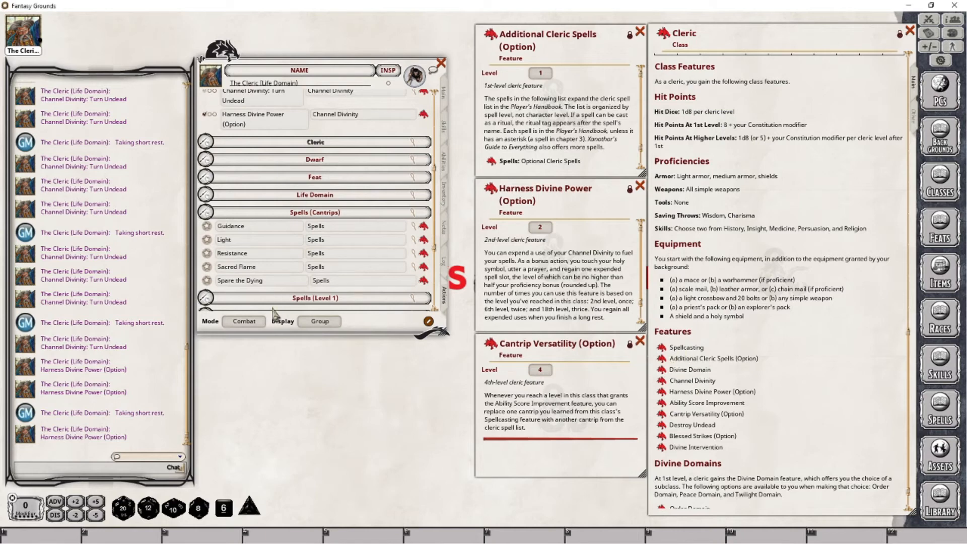
click(491, 161)
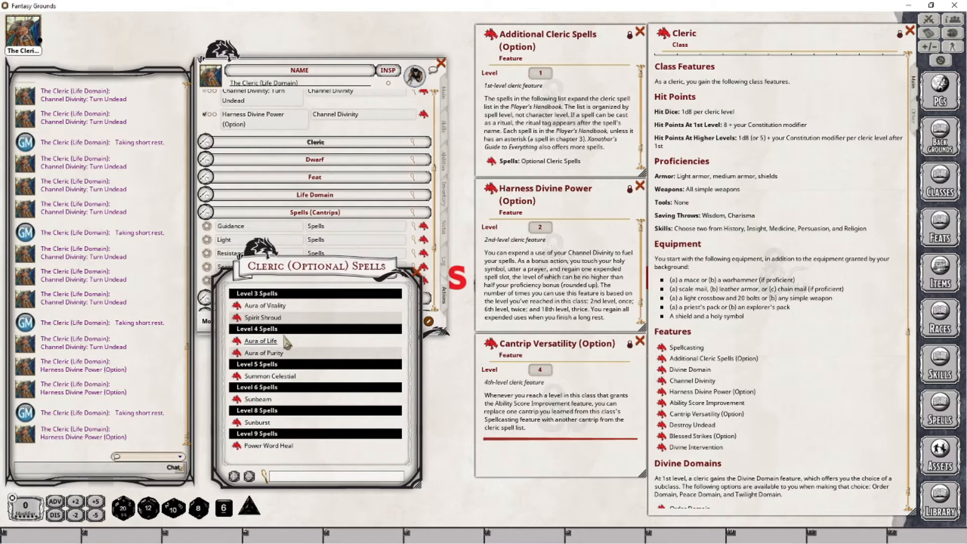
click(420, 274)
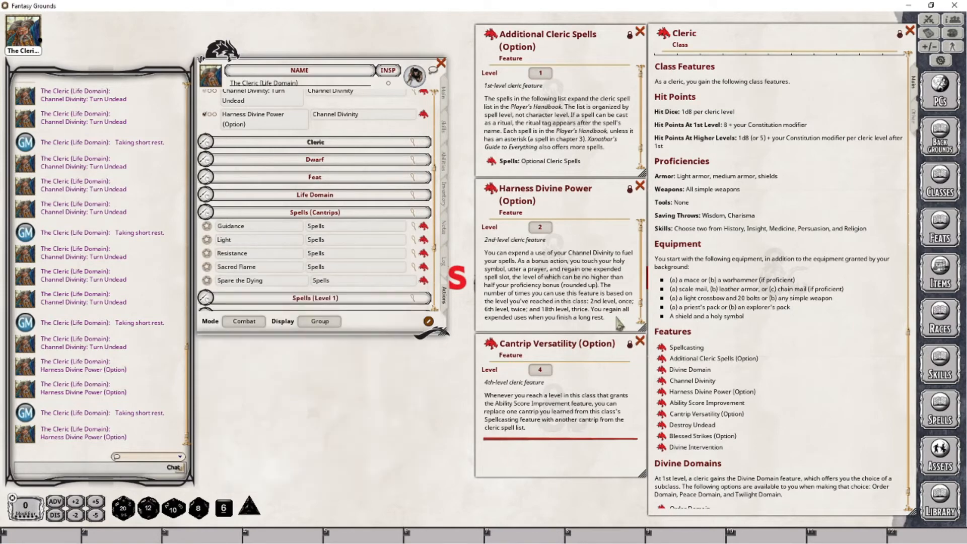
Replace the Resistance cantrip with Thaumaturgy from the Spellcasting feature's Cleric Spells list
click(660, 348)
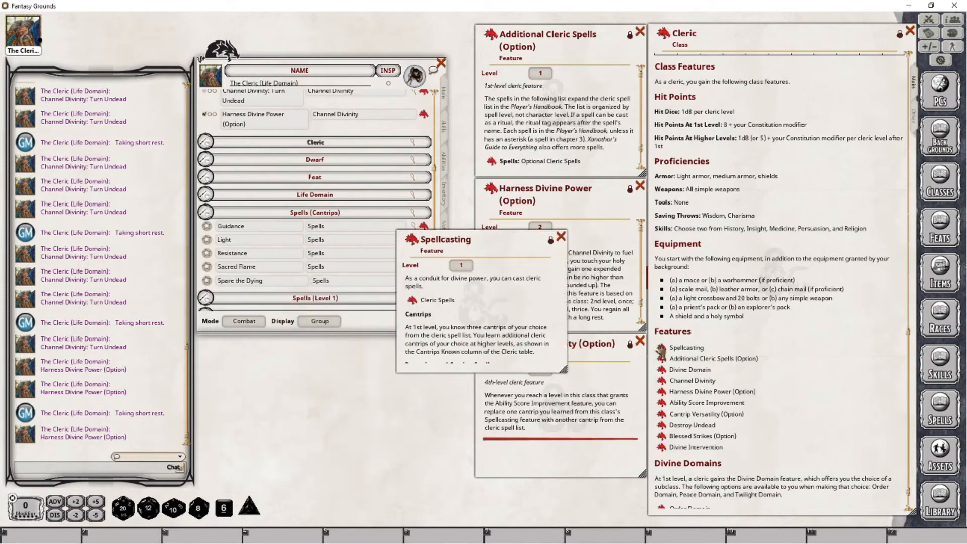
click(414, 302)
click(561, 237)
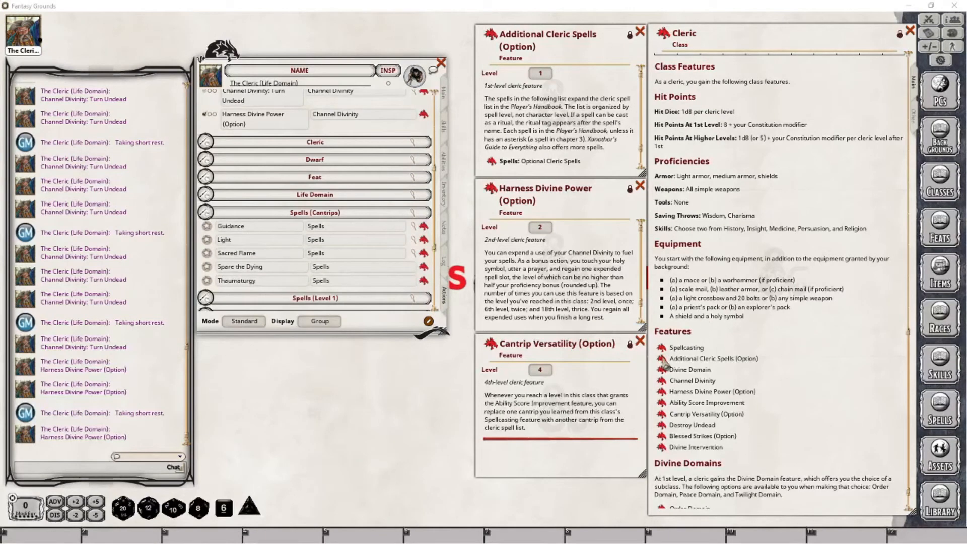
Replace the Thaumaturgy cantrip with Resistance from the Spellcasting feature's Cleric Spells list, and close the list
click(661, 347)
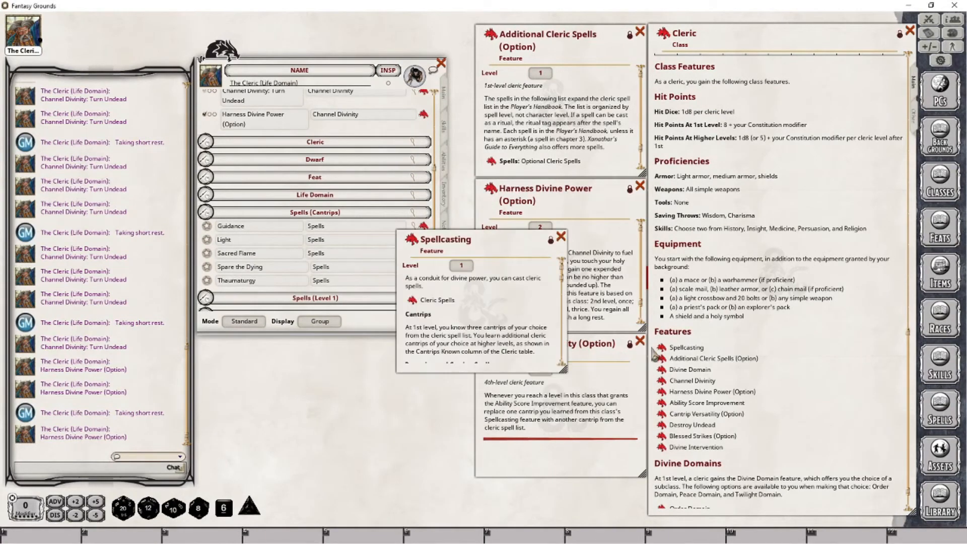
click(414, 302)
click(560, 237)
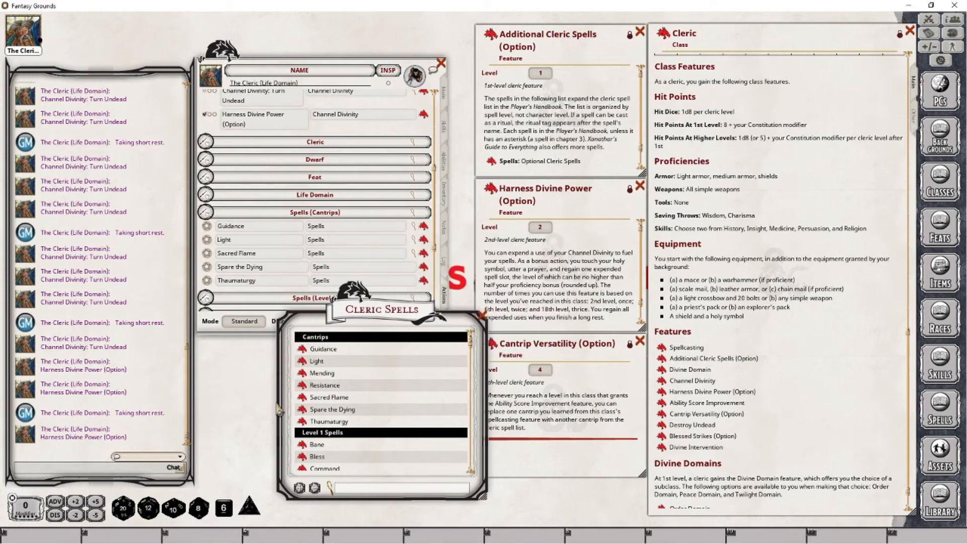
click(225, 278)
right_click(222, 274)
click(154, 305)
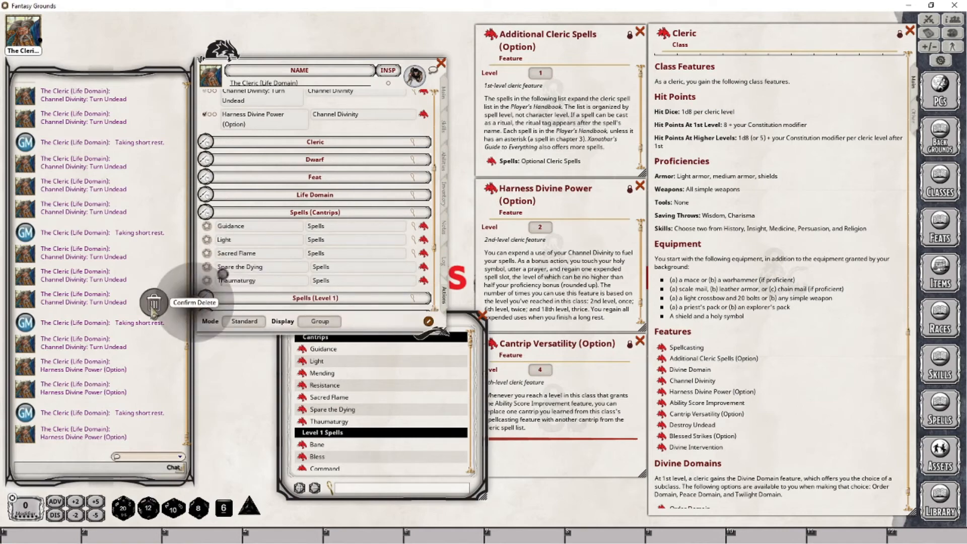
click(154, 305)
drag(304, 393, 273, 248)
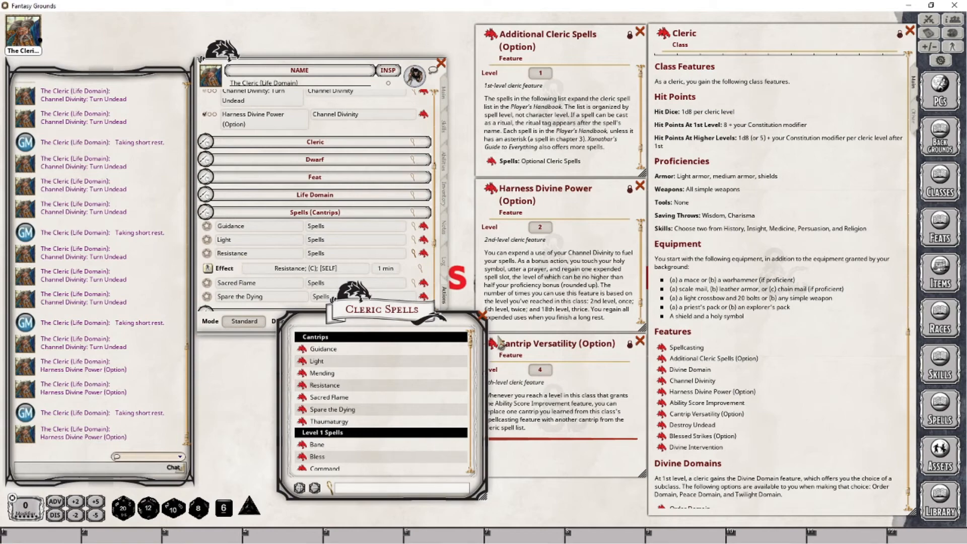
click(481, 316)
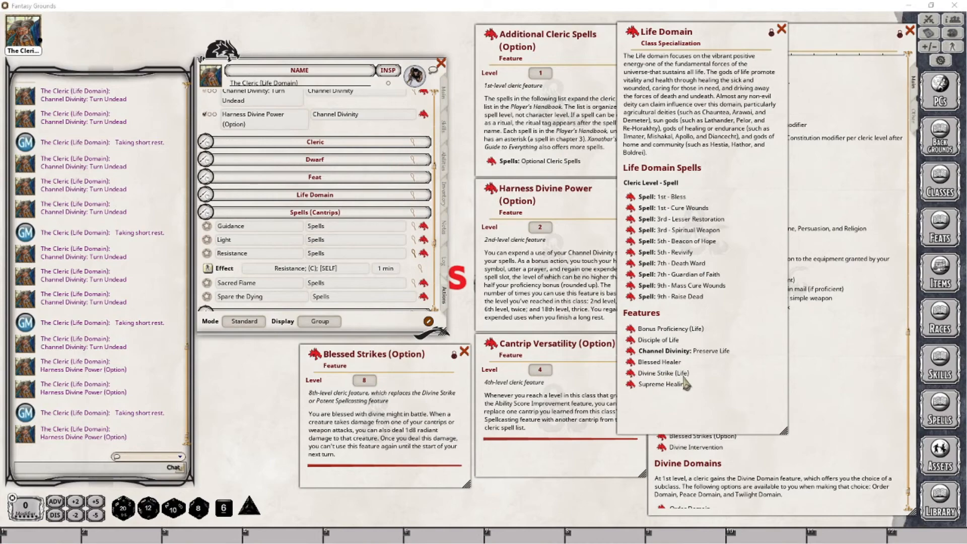
Examine the Life Domain's Divine Strike (Life) feature description
click(632, 374)
drag(665, 199, 584, 222)
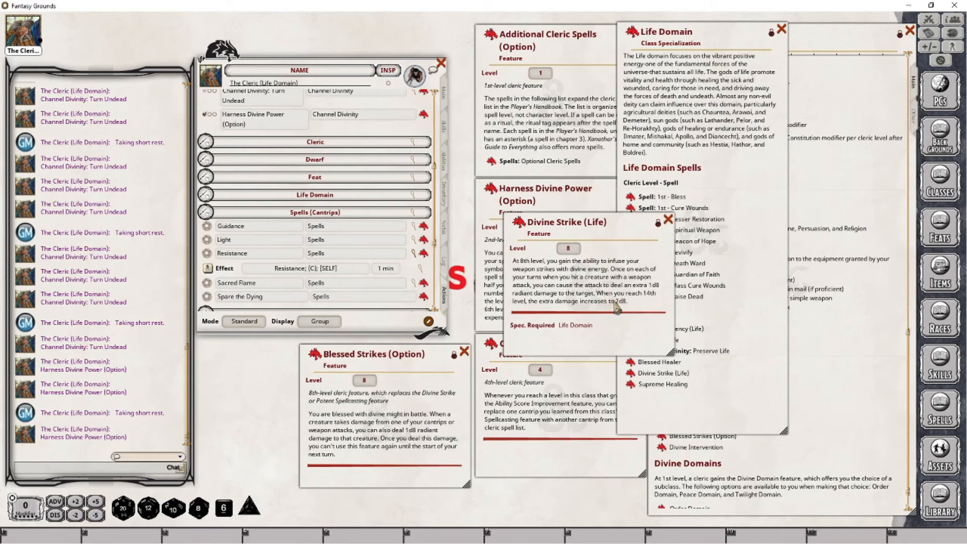
click(668, 220)
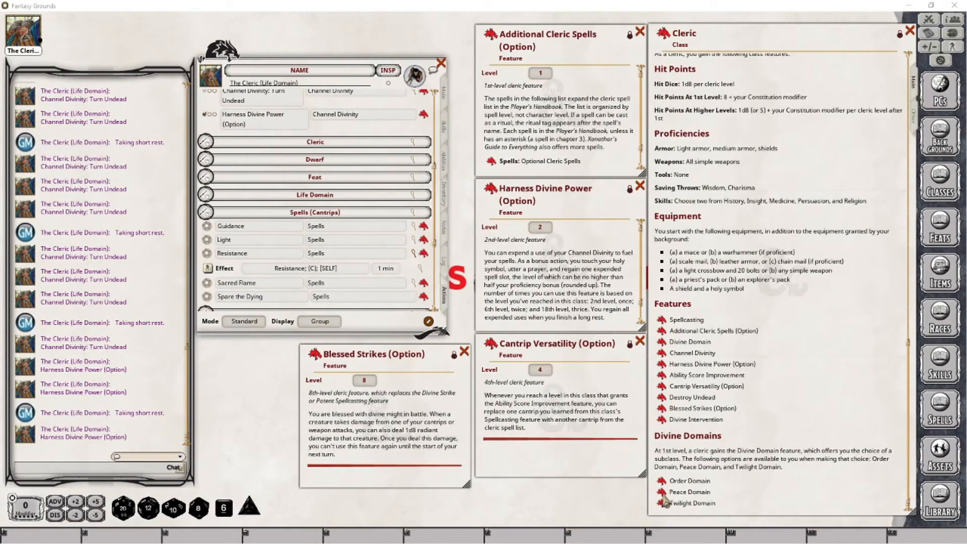
Examine the Potent Spellcasting feature of the Peace Domain, and close its windows
click(649, 483)
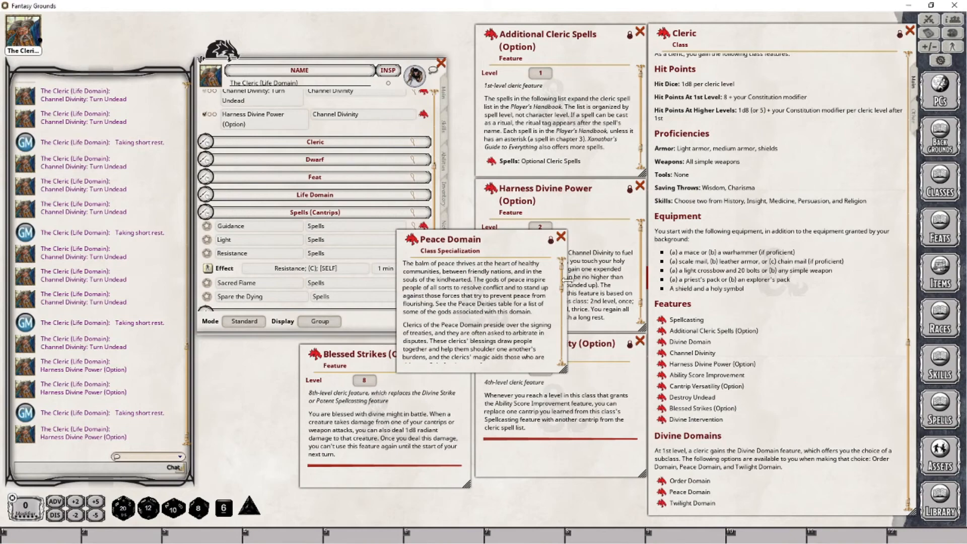
drag(562, 280, 564, 355)
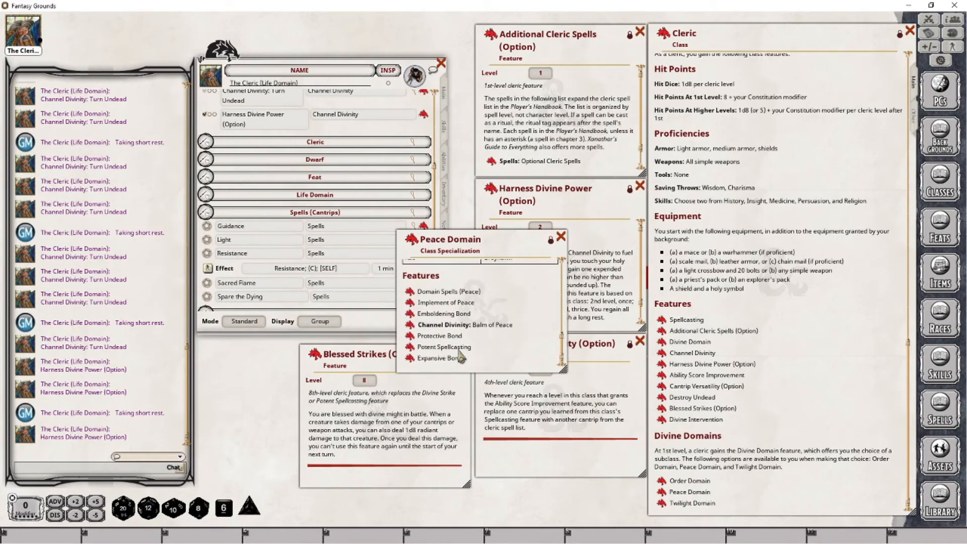
click(418, 347)
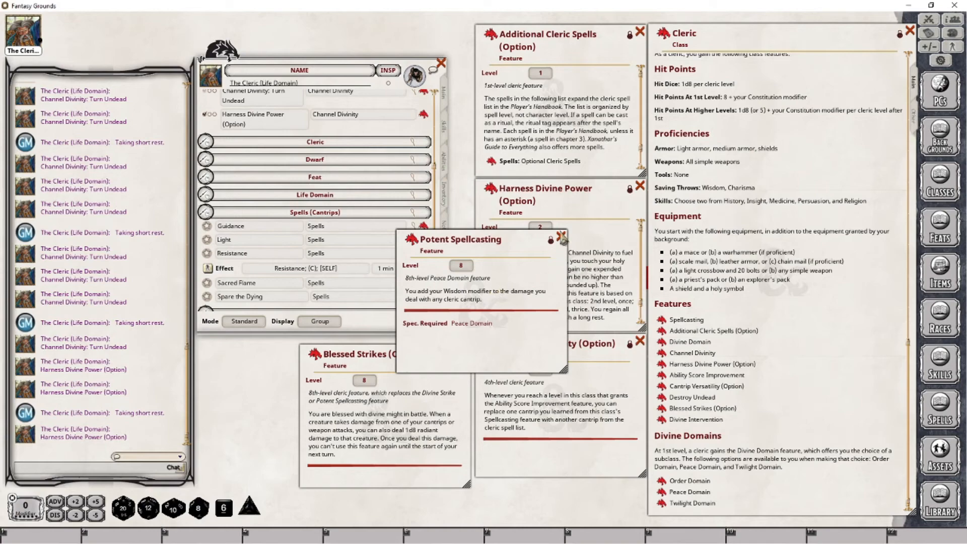
click(561, 236)
click(560, 236)
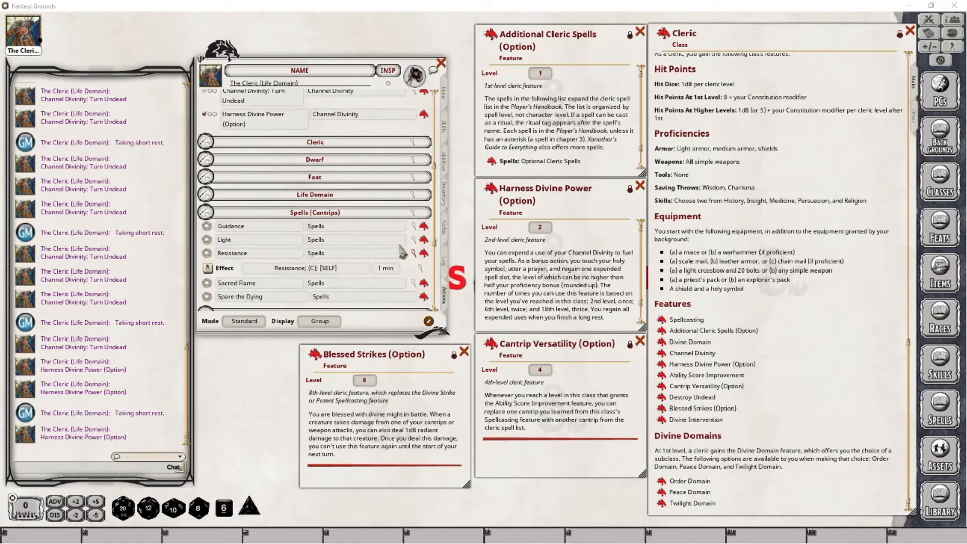
Collapse the Spells (Cantrips) group, expand the Cleric group, and assign the Blessed Strikes (Option) power to the Cleric group
click(204, 212)
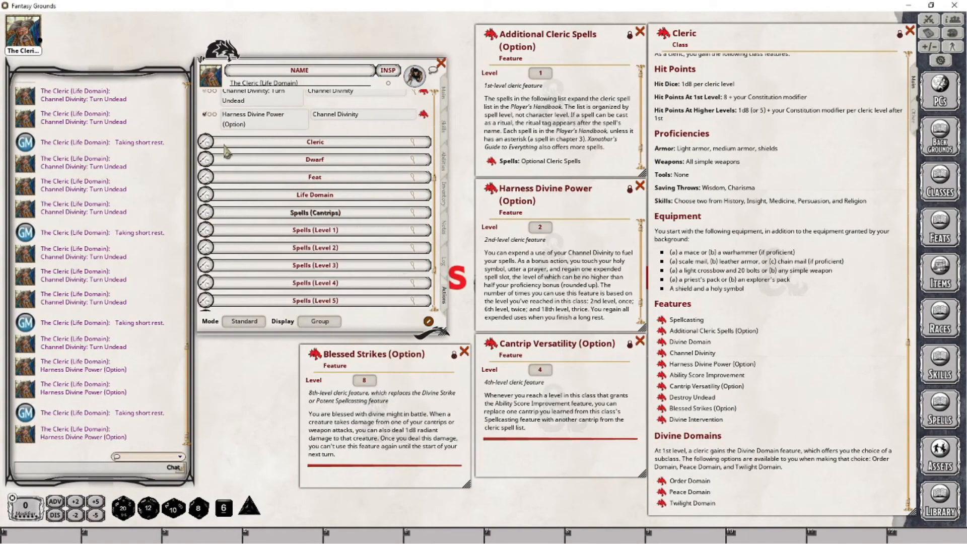
click(218, 145)
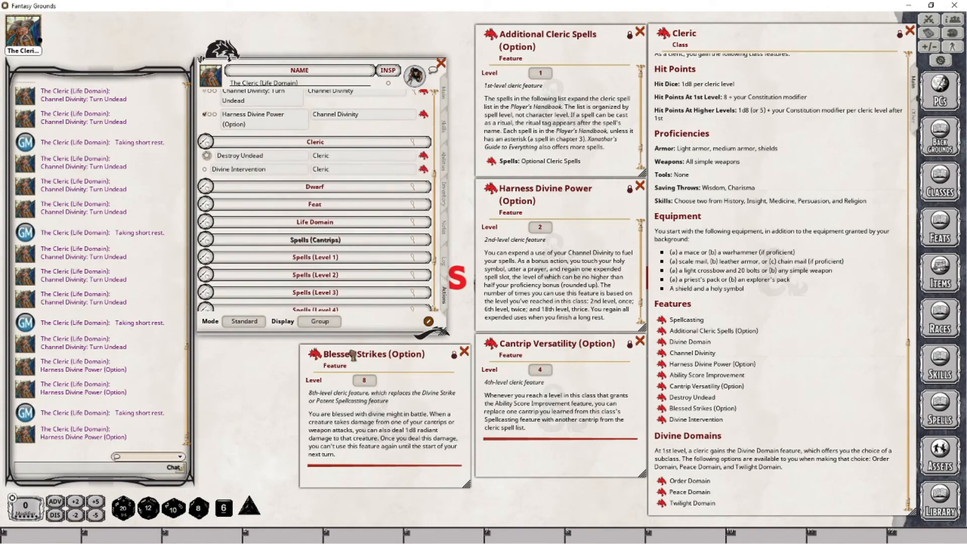
scroll(334, 173, up, 10)
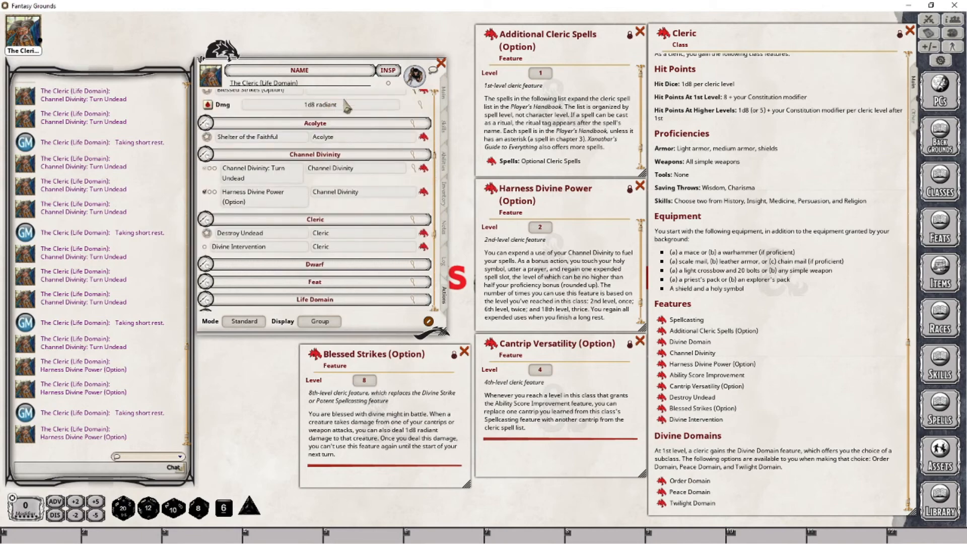
scroll(366, 149, down, 3)
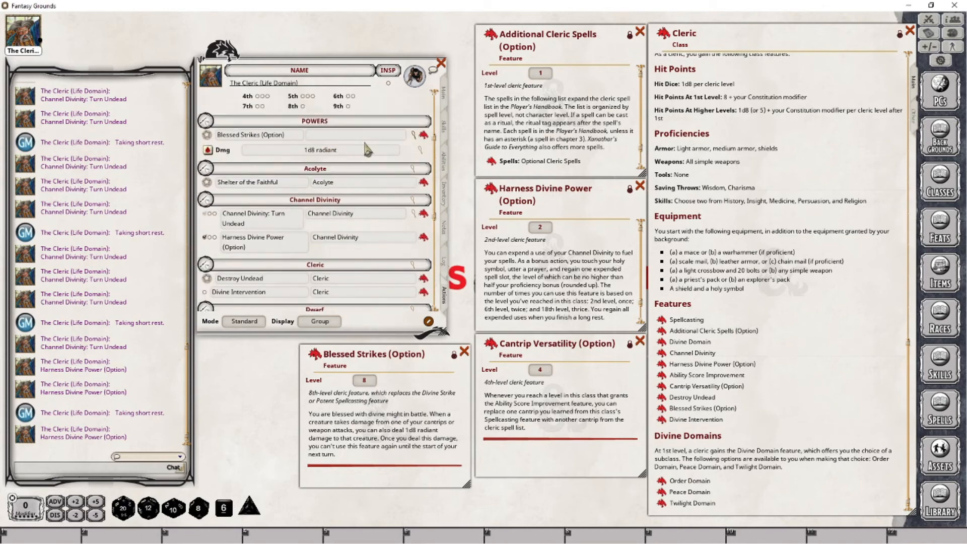
click(318, 138)
text(Cleric)
key(Tab)
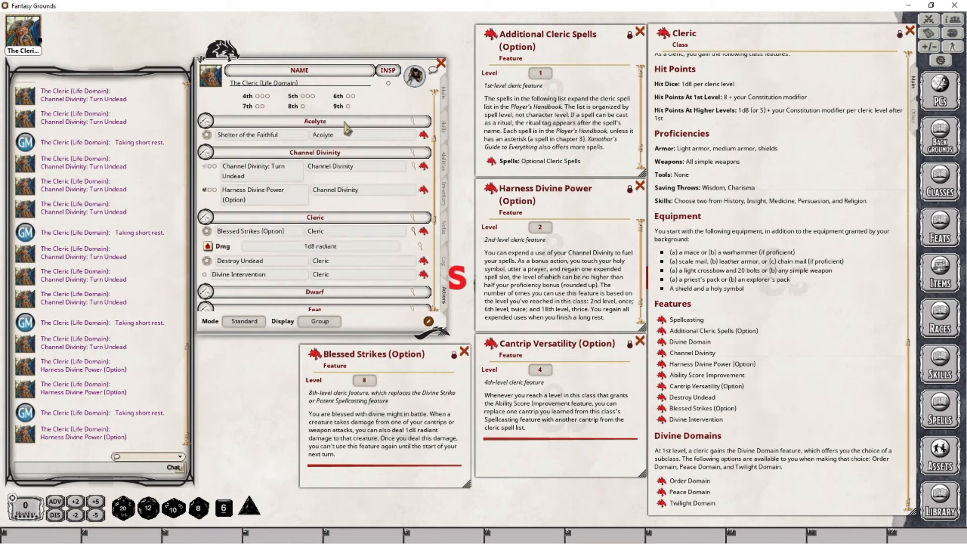
Show the Combat Tracker, attack the targeted Succubus with the Warhammer, and roll the weapon's damage
scroll(295, 223, down, 1)
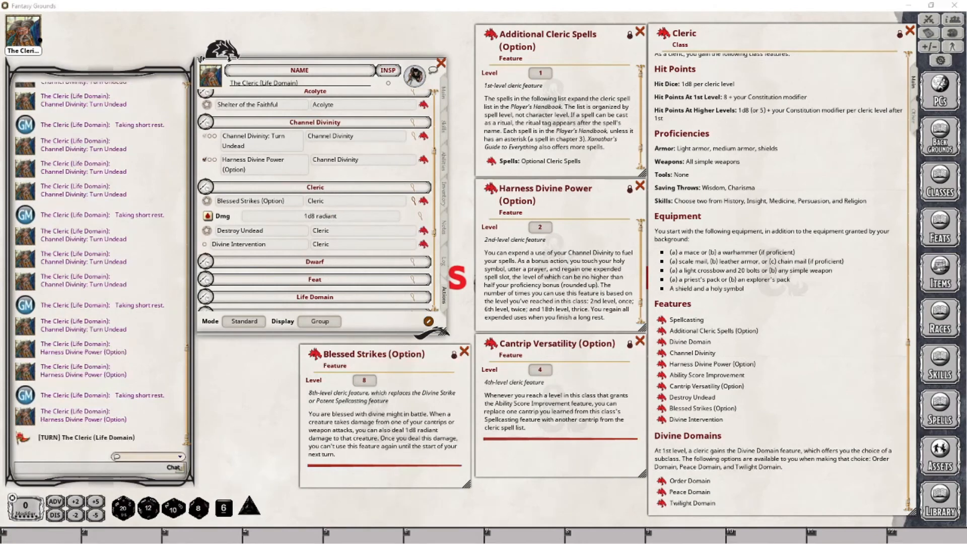
click(928, 21)
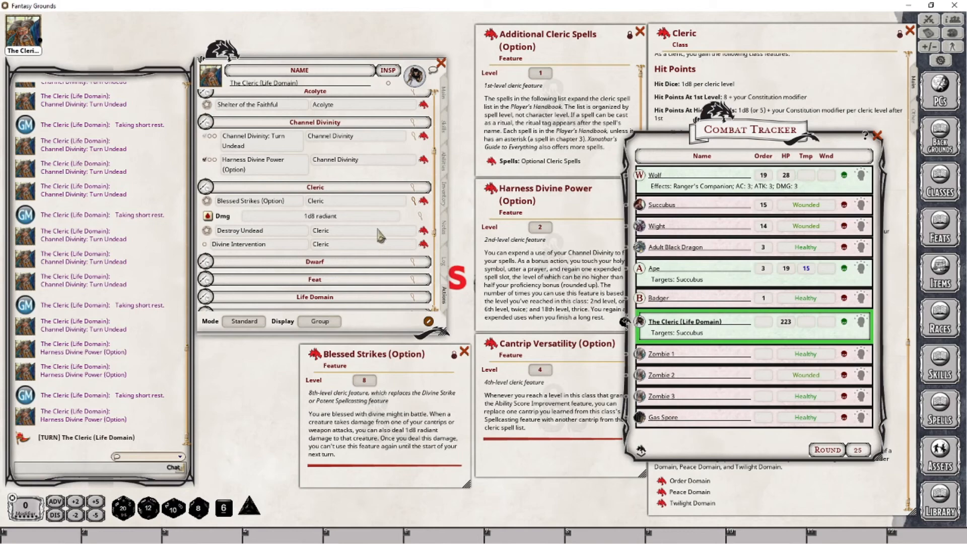
scroll(381, 237, up, 5)
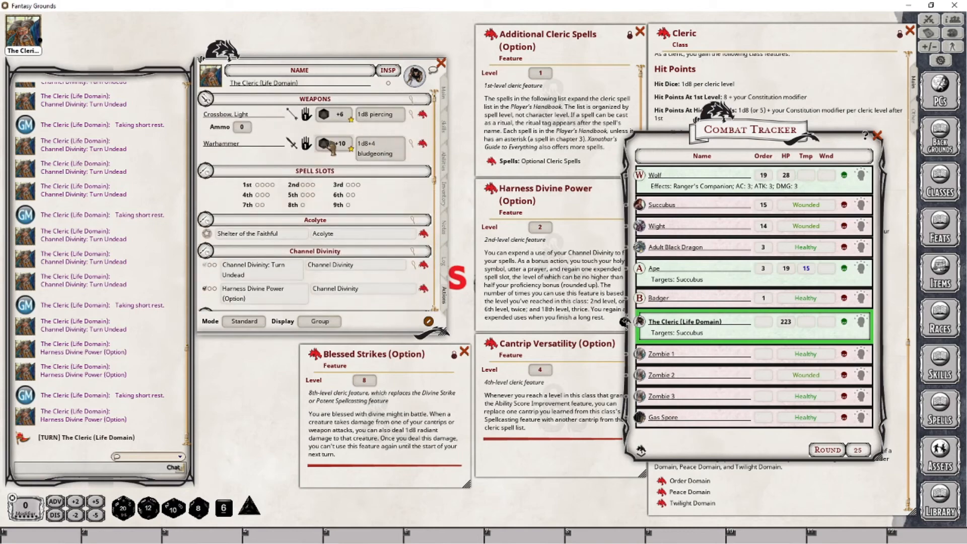
double_click(333, 145)
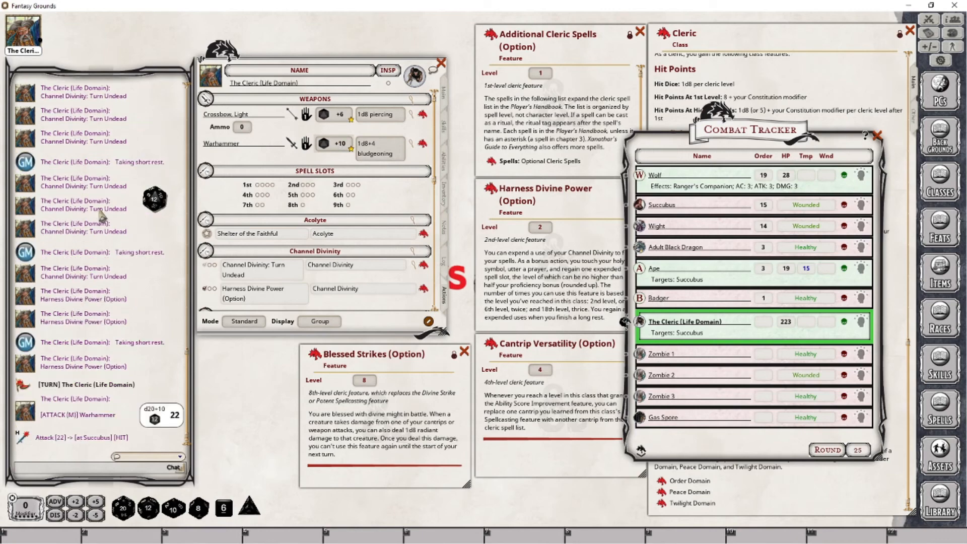
double_click(383, 151)
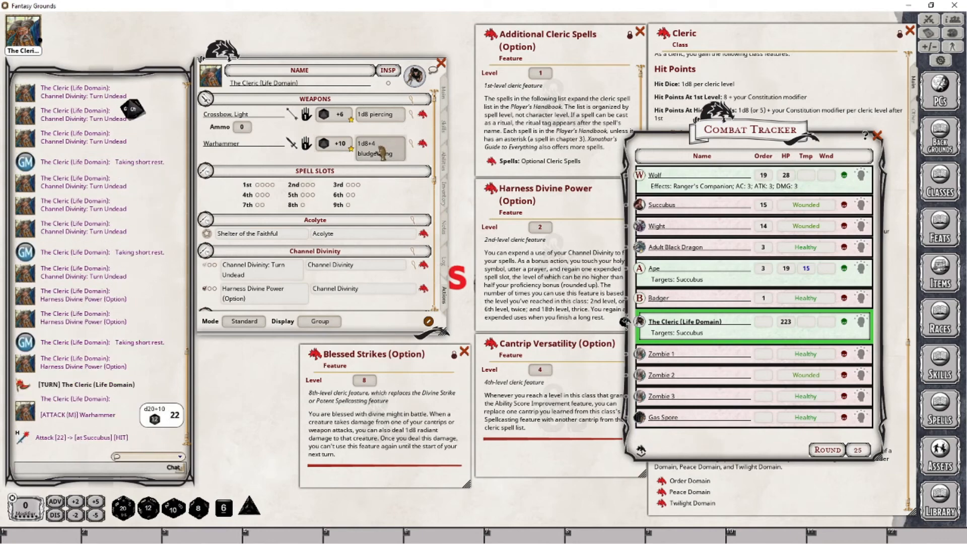
Roll the Blessed Strikes 1d8 radiant damage against the Succubus and advance combat to the cleric's turn in round 26
scroll(365, 224, down, 7)
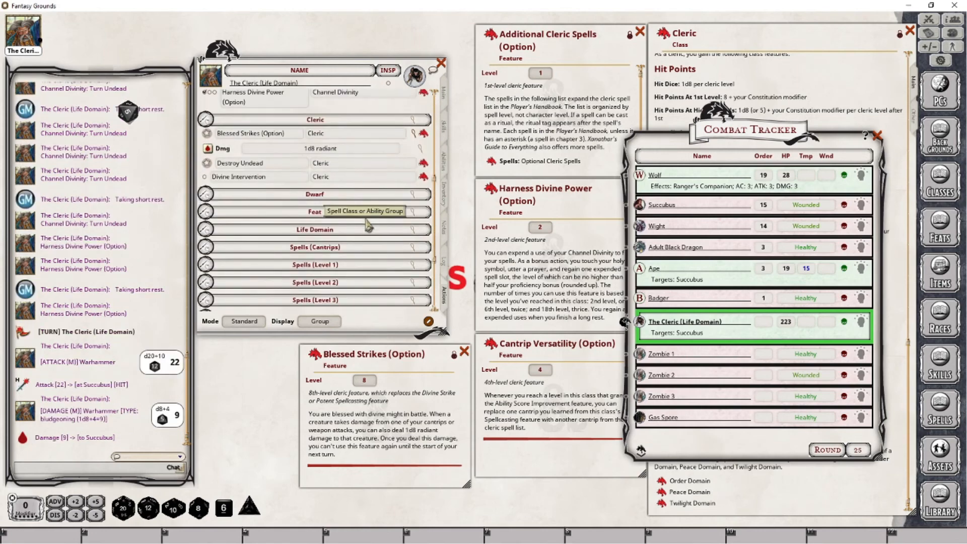
drag(211, 159, 101, 166)
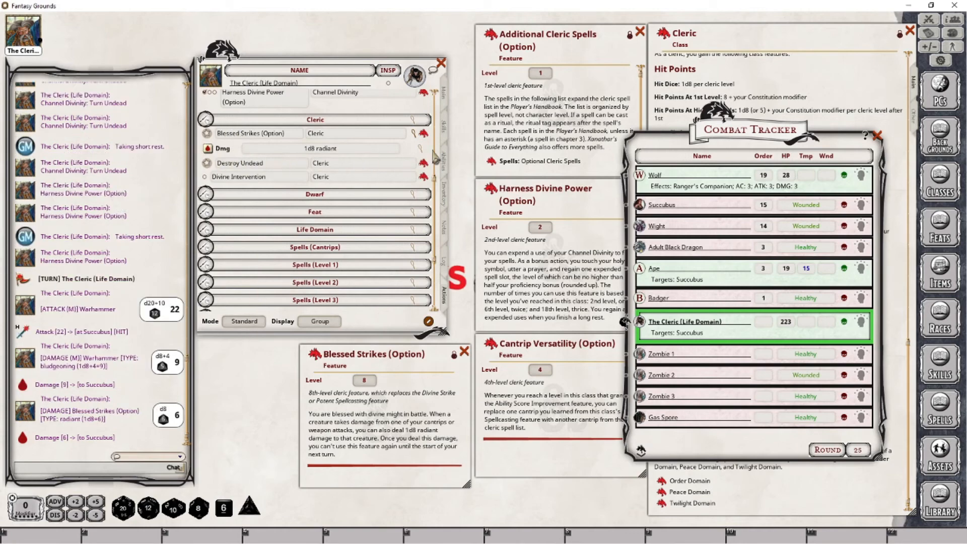
click(641, 450)
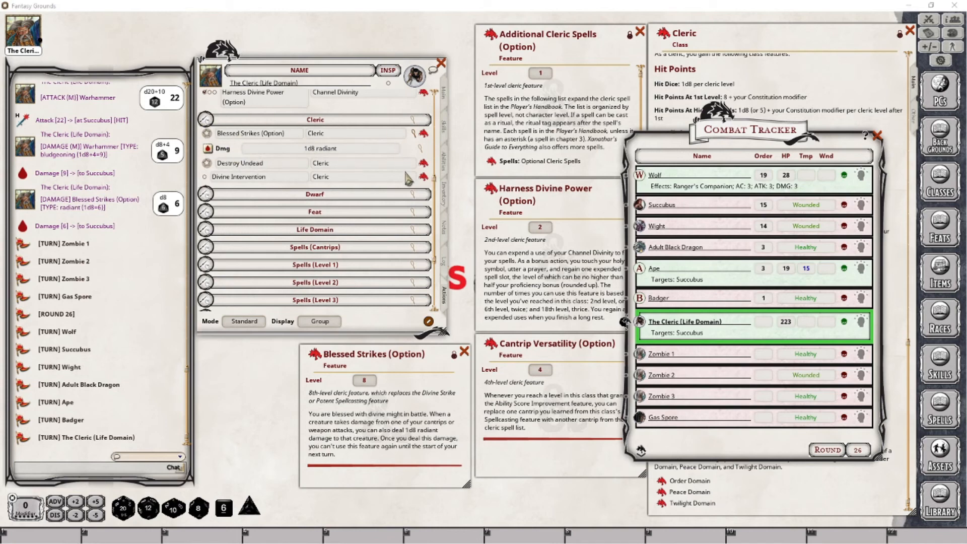
Cycle the Blessed Strikes usage period options in Preparation mode, set the sheet to Combat mode, and close the Combat Tracker
click(245, 322)
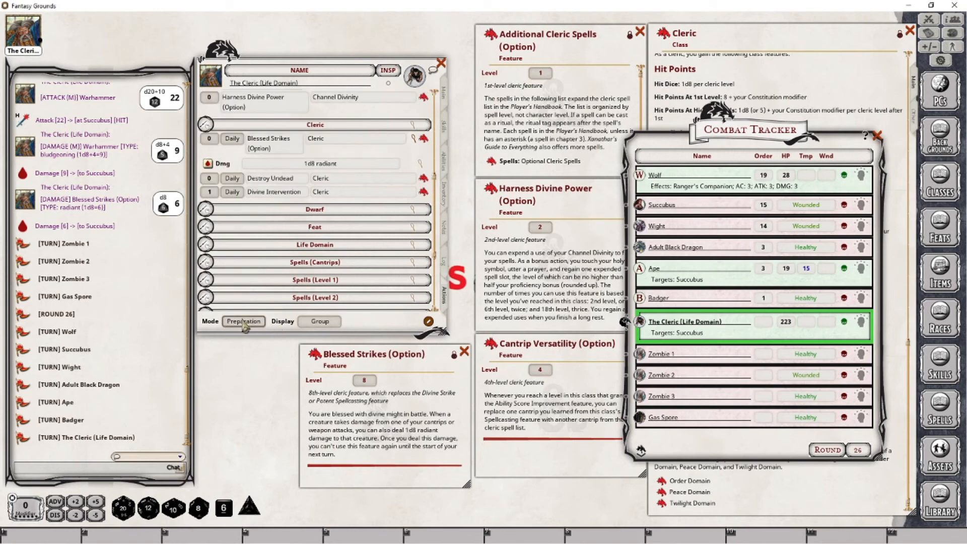
click(237, 141)
click(232, 139)
click(233, 139)
click(237, 143)
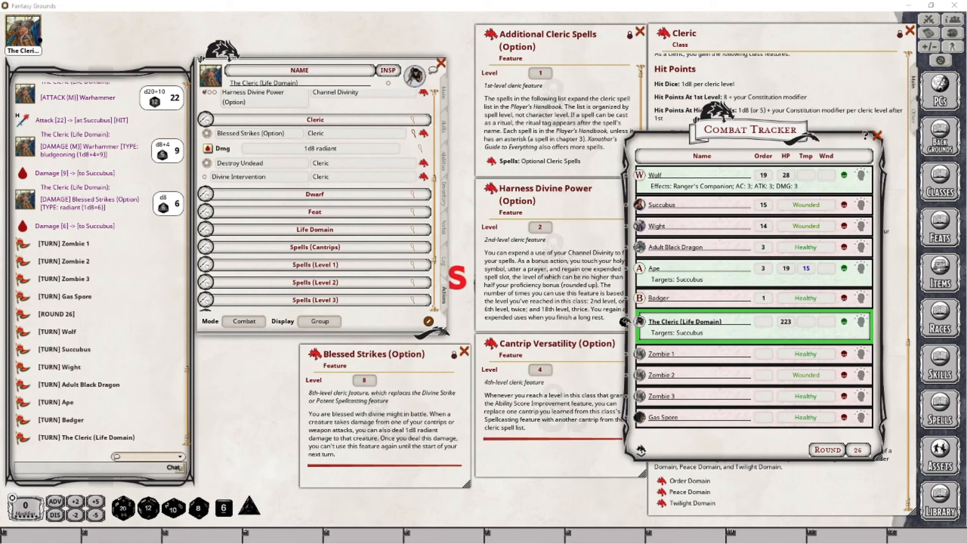
click(877, 135)
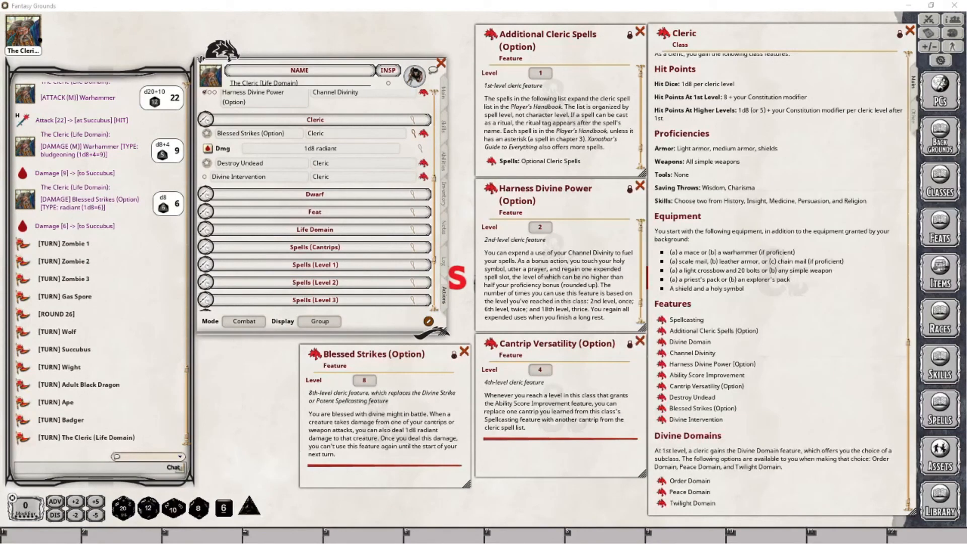